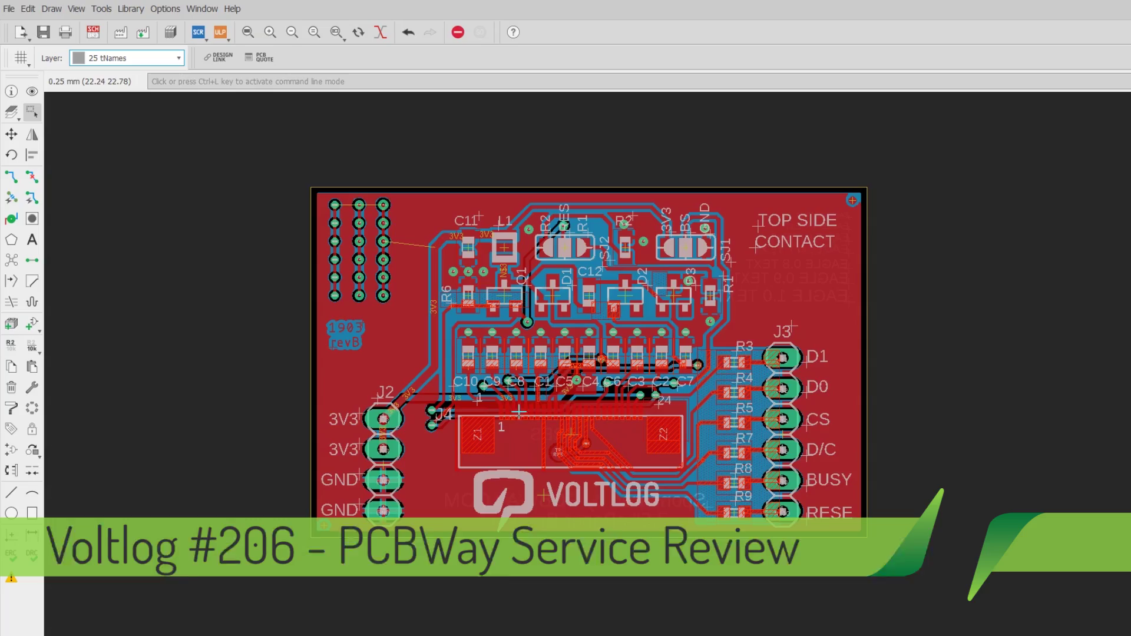
# Examine the board routing around the J4 display connector and the overall layout of the breakout board
pyautogui.scroll(2, 534, 471)
pyautogui.moveTo(533, 471); pyautogui.dragTo(433, 458, button='middle')
pyautogui.scroll(2, 577, 419)
pyautogui.scroll(1, 576, 420)
pyautogui.scroll(2, 434, 458)
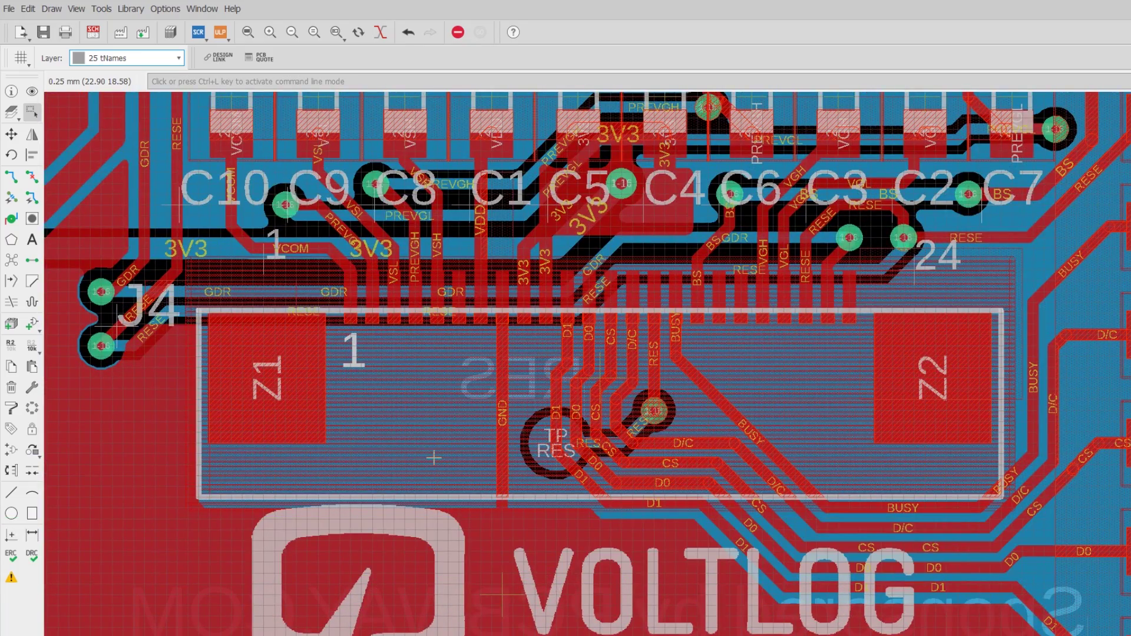
pyautogui.moveTo(513, 456); pyautogui.dragTo(532, 459, button='middle')
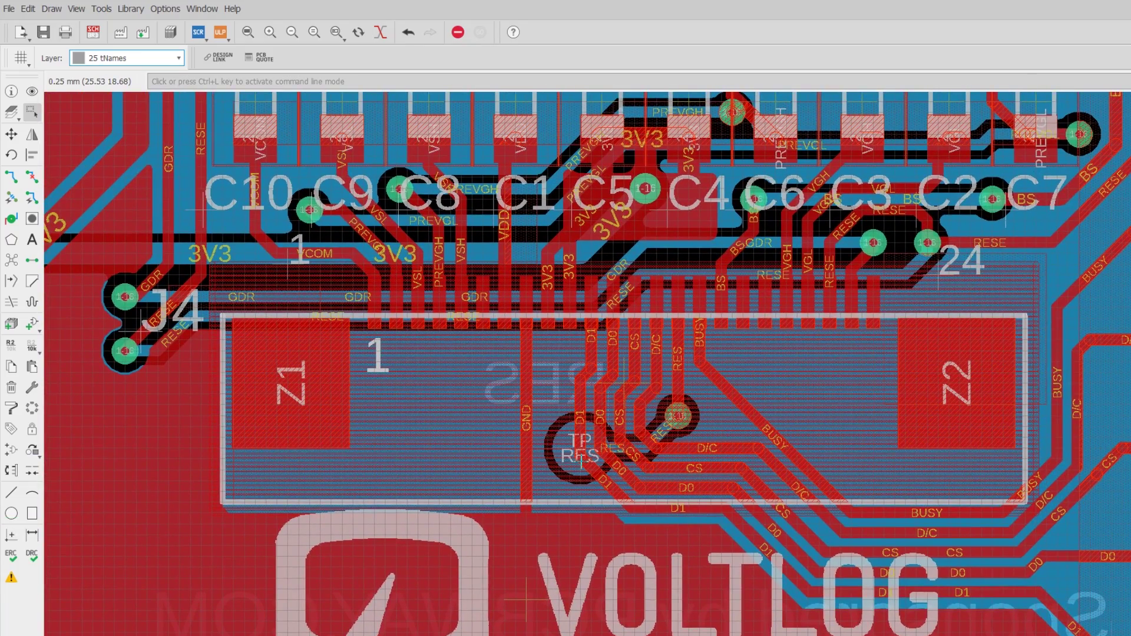
pyautogui.scroll(-4, 581, 460)
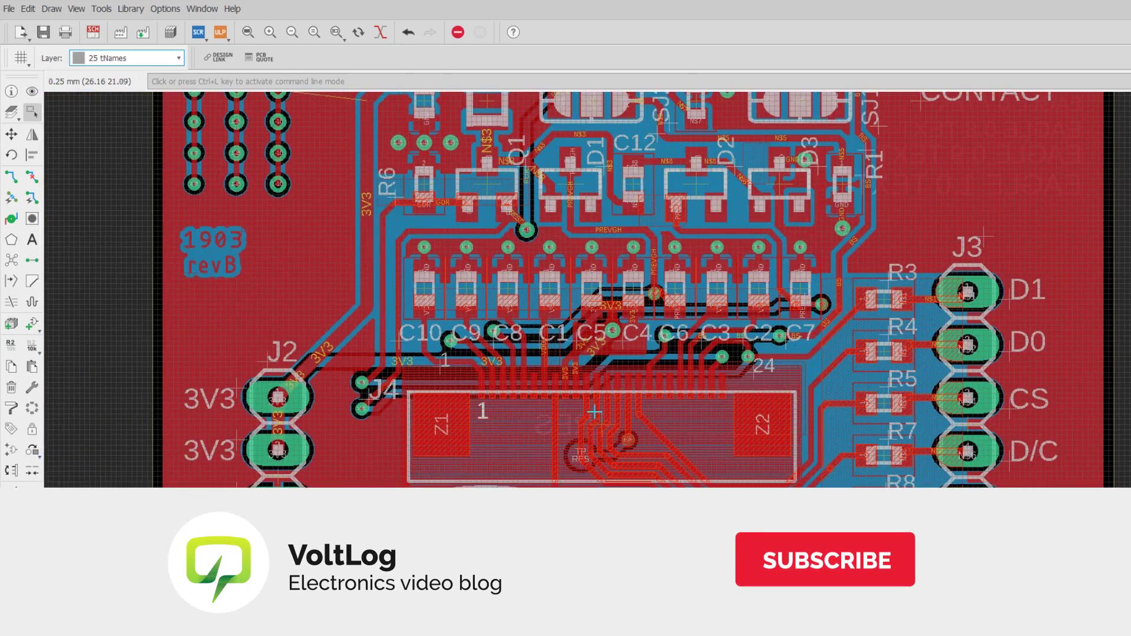
pyautogui.moveTo(582, 412); pyautogui.dragTo(582, 457, button='middle')
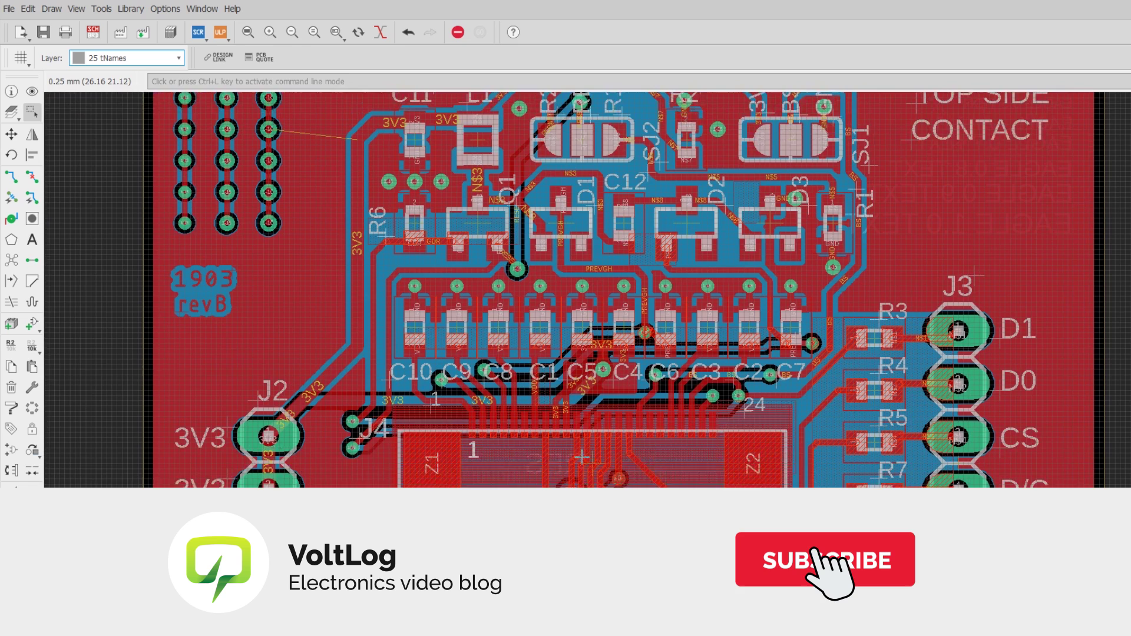
pyautogui.scroll(-2, 582, 457)
pyautogui.scroll(1, 583, 439)
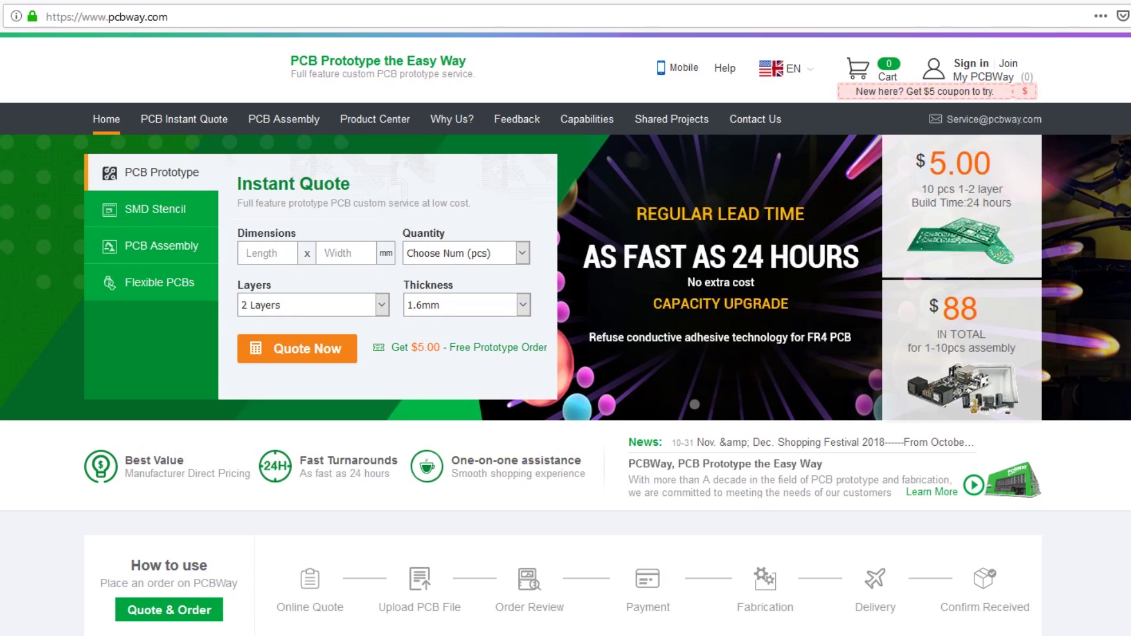
pyautogui.click(266, 252)
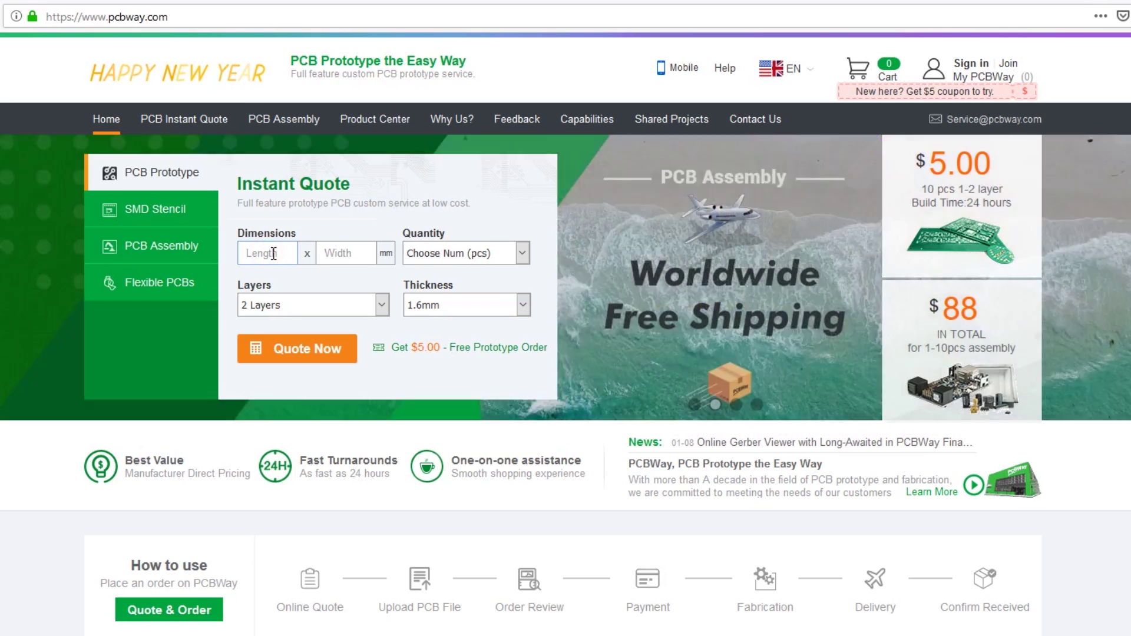
pyautogui.click(302, 353)
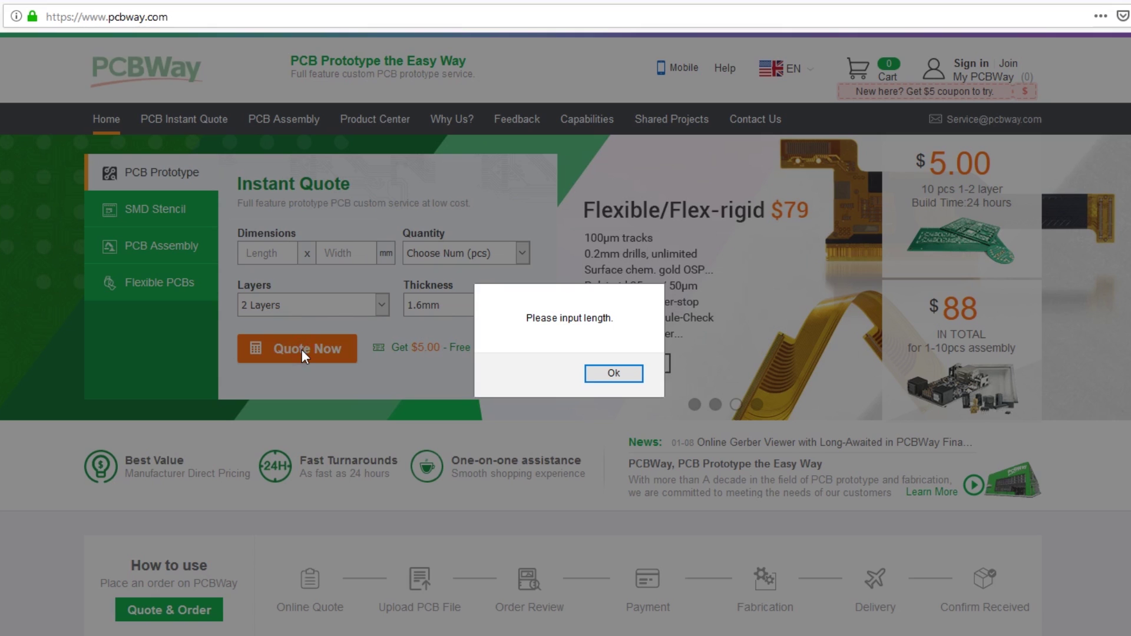
pyautogui.click(617, 380)
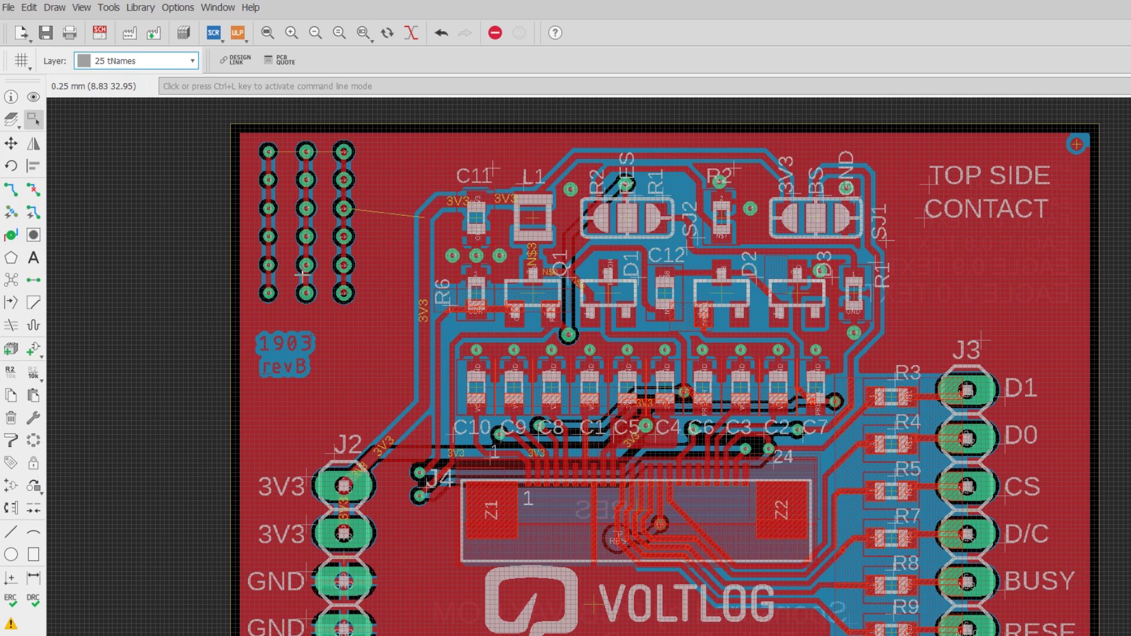
# Inspect the properties of the topmost via in the first column of 3V3 vias on the EAGLE board
pyautogui.scroll(5, 315, 279)
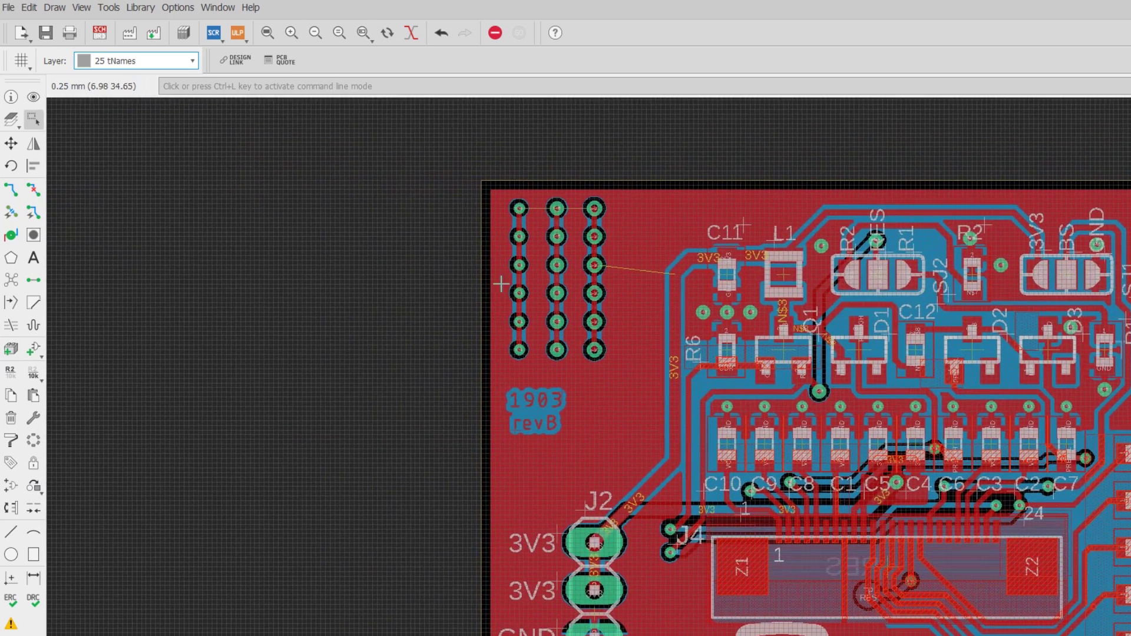
pyautogui.scroll(2, 597, 241)
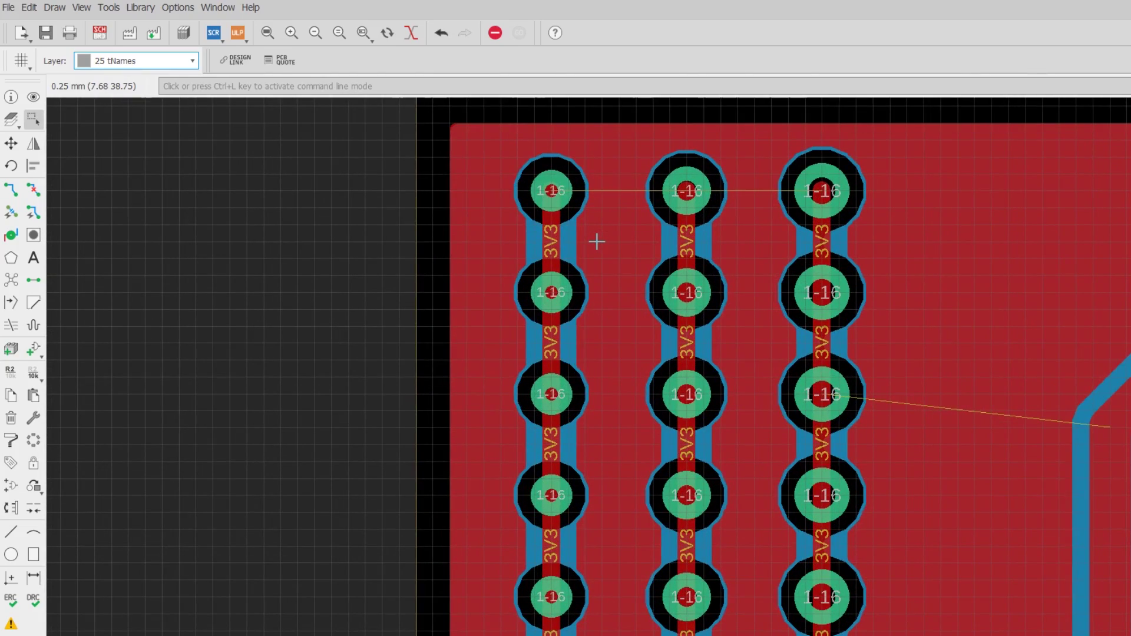
pyautogui.rightClick(552, 191)
pyautogui.rightClick(552, 192)
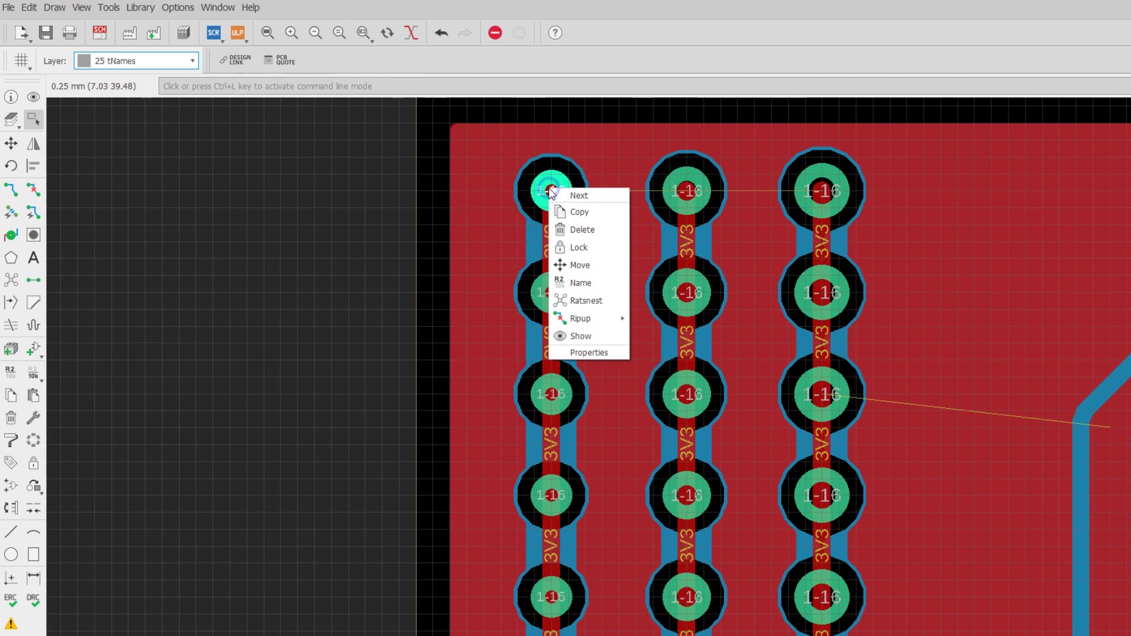
pyautogui.click(581, 336)
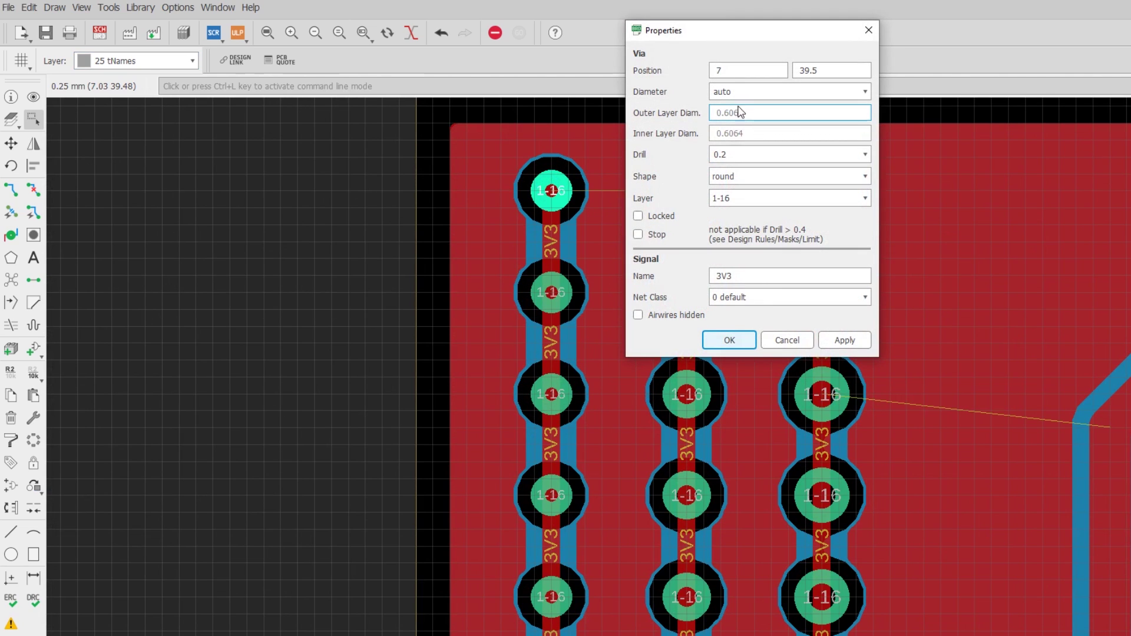
pyautogui.moveTo(719, 30); pyautogui.dragTo(698, 186)
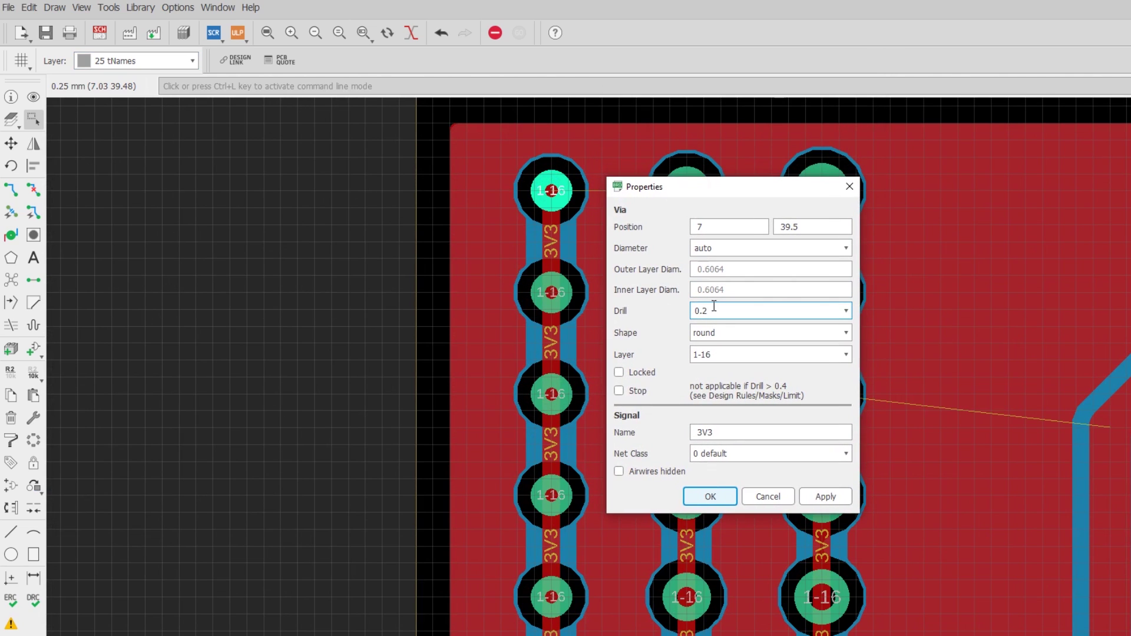
pyautogui.click(749, 497)
# Inspect the properties of the topmost via in the second column of 3V3 vias
pyautogui.rightClick(687, 192)
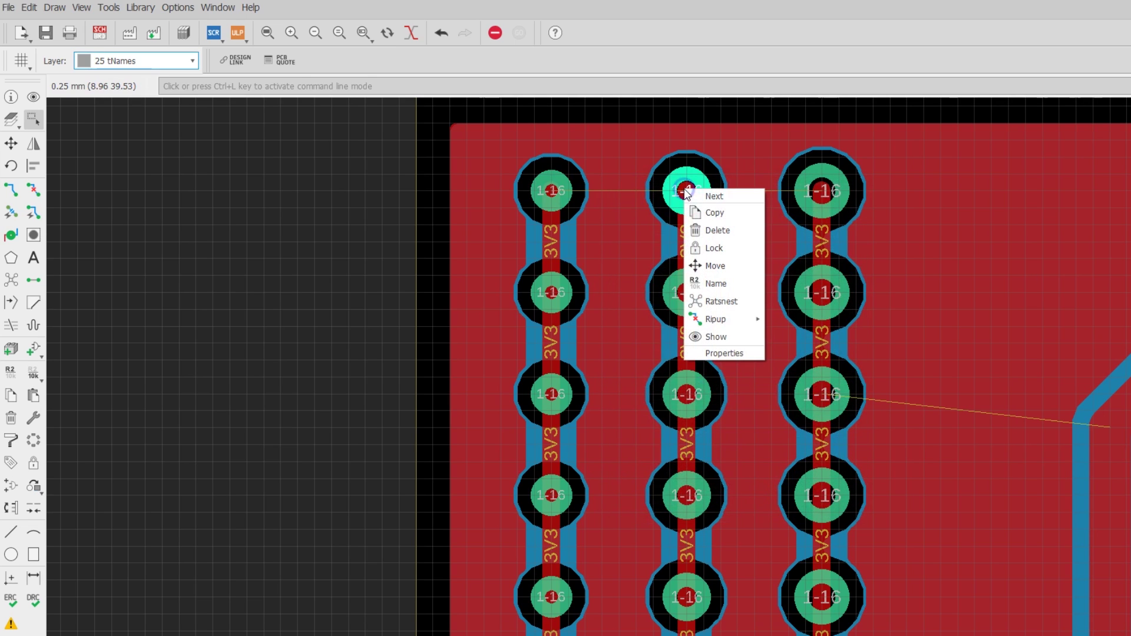
pyautogui.click(728, 353)
pyautogui.moveTo(475, 41); pyautogui.dragTo(487, 182)
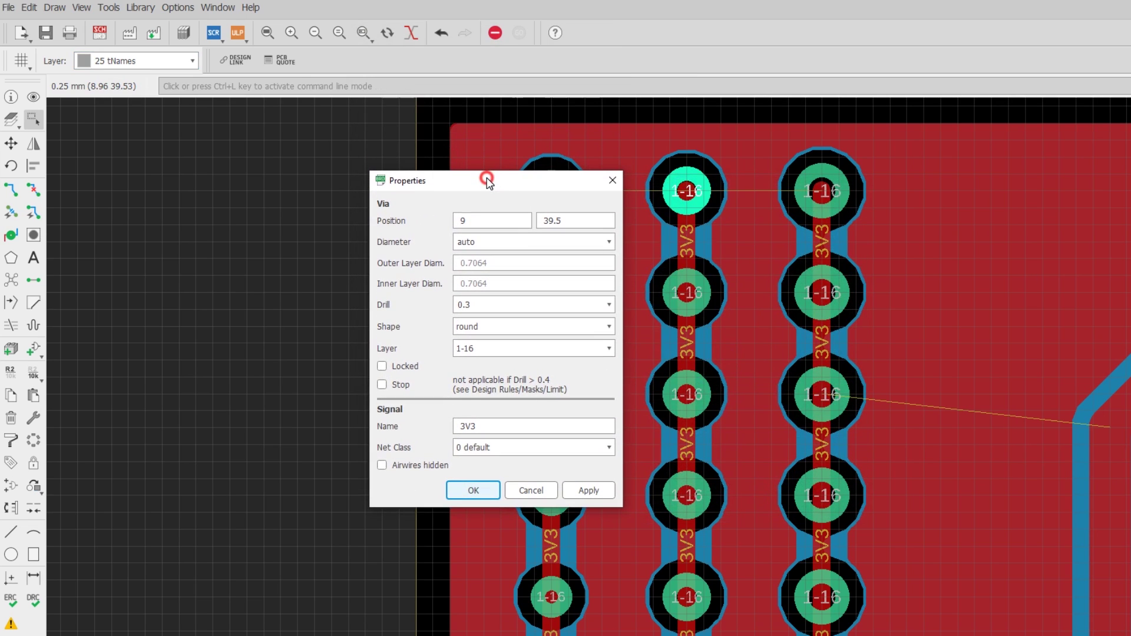
pyautogui.click(544, 483)
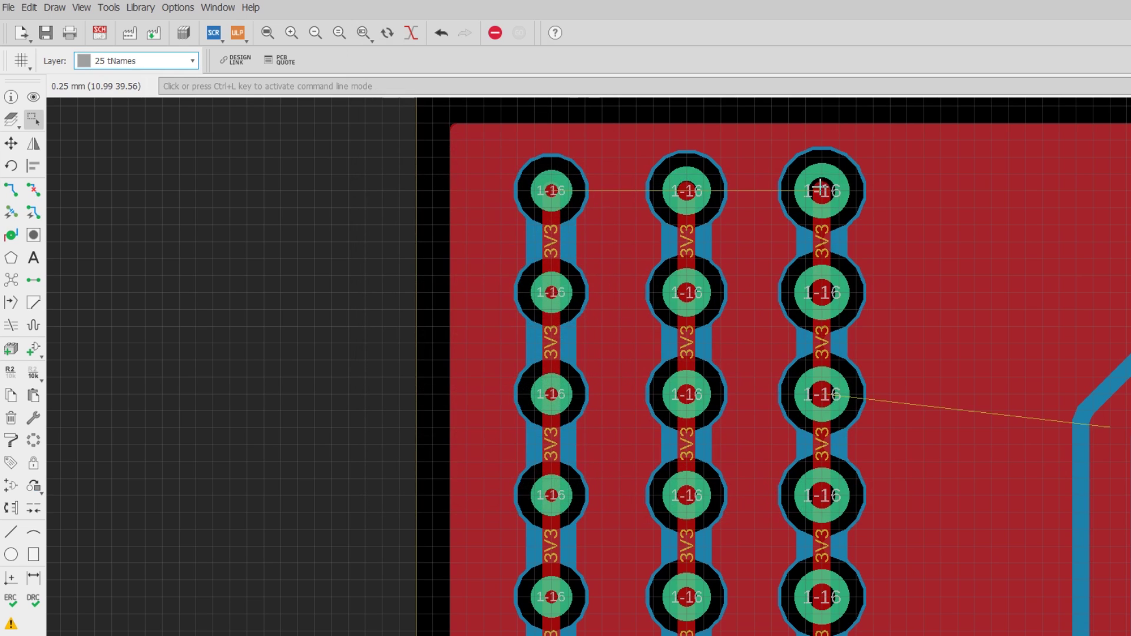
# Inspect the properties of the topmost via in the third column of 3V3 vias
pyautogui.rightClick(822, 191)
pyautogui.rightClick(825, 191)
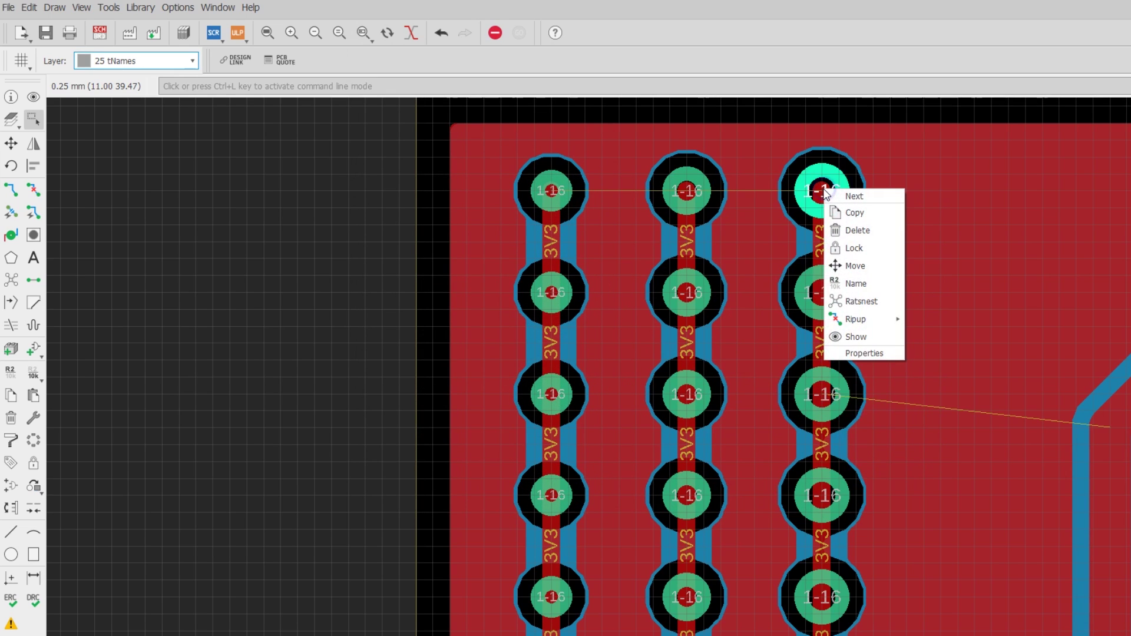
pyautogui.click(860, 353)
pyautogui.moveTo(623, 31); pyautogui.dragTo(671, 198)
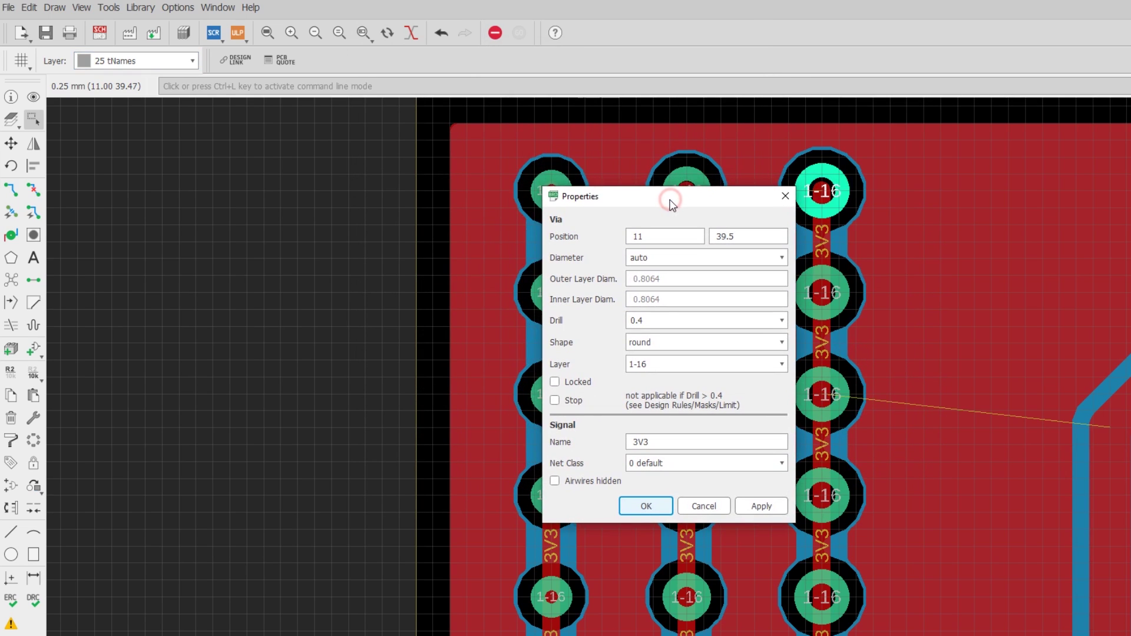
pyautogui.click(706, 508)
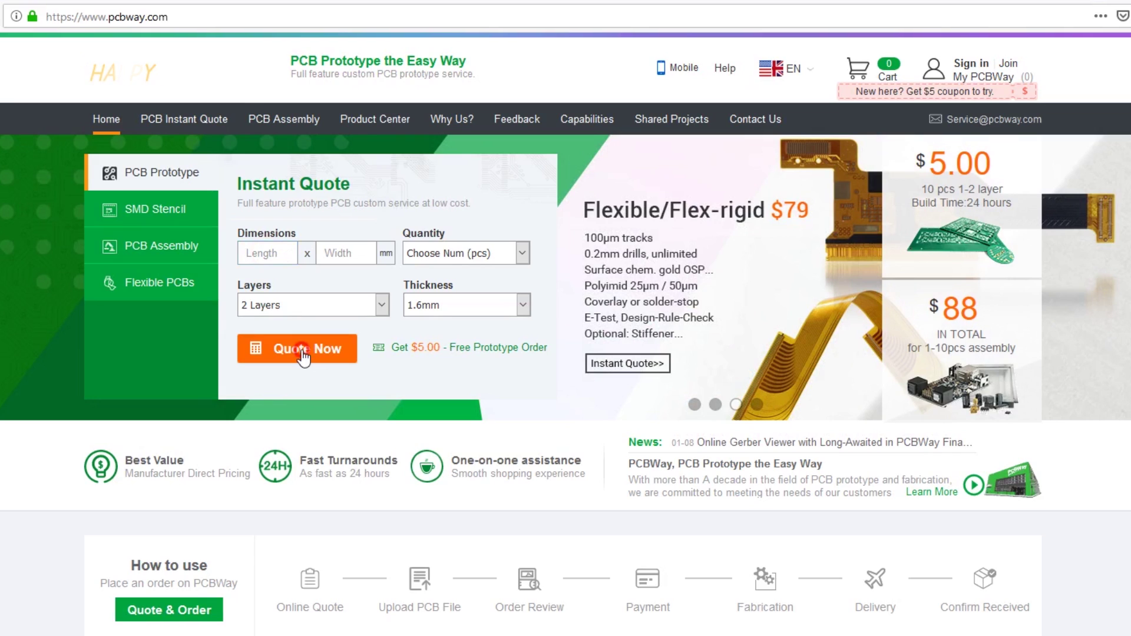
# Enter board dimensions of 51 x 41 mm in the PCBWay instant quote form
pyautogui.click(302, 349)
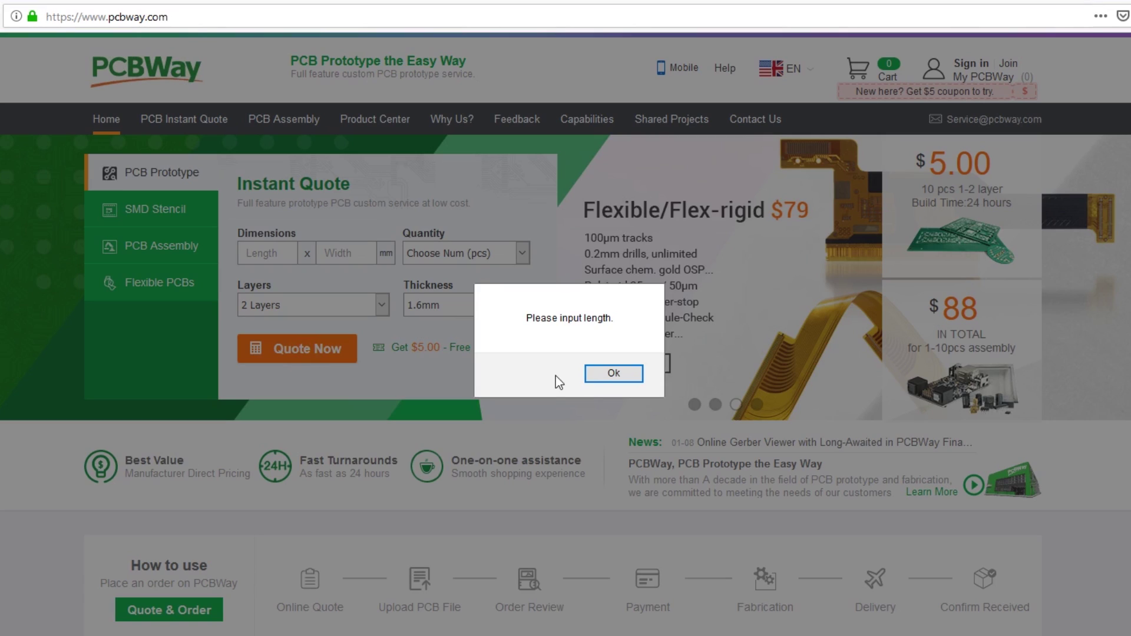
pyautogui.click(614, 373)
pyautogui.click(266, 253)
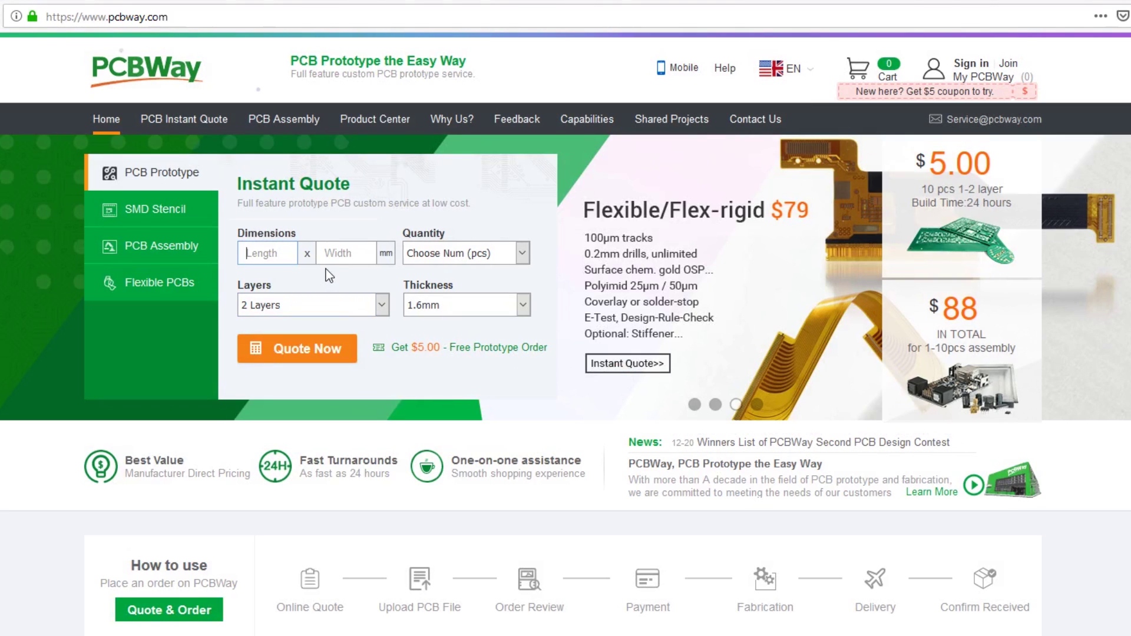
pyautogui.write('51')
pyautogui.click(330, 254)
pyautogui.write('41')
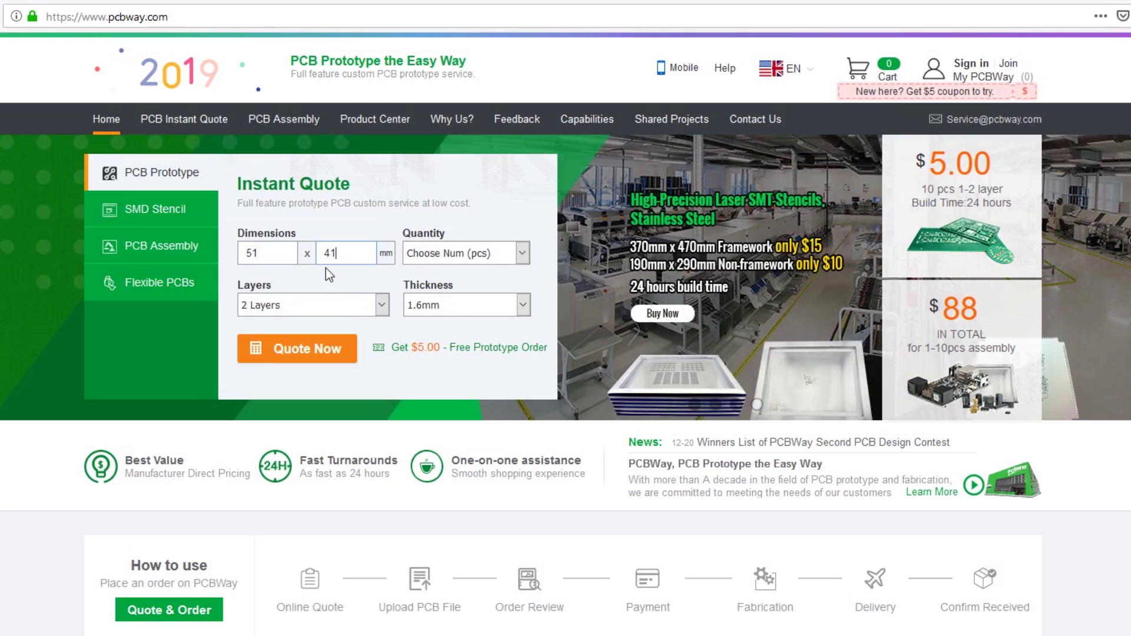
# Set the quote quantity to 10 pieces and request the PCB prototype quote
pyautogui.click(448, 255)
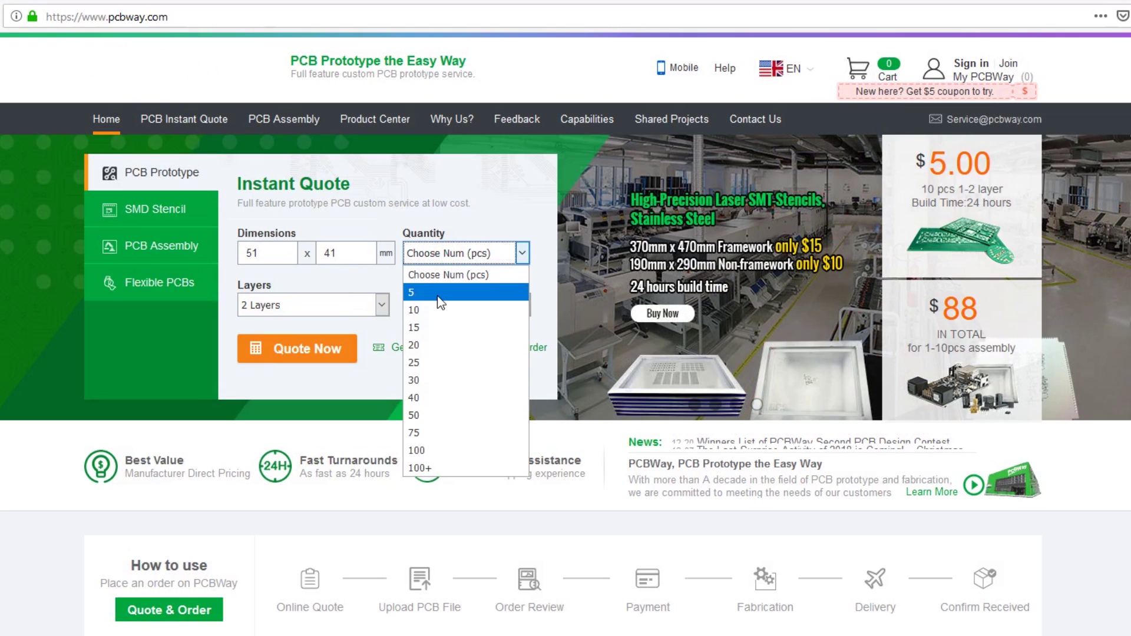
pyautogui.click(437, 292)
pyautogui.click(448, 254)
pyautogui.click(417, 309)
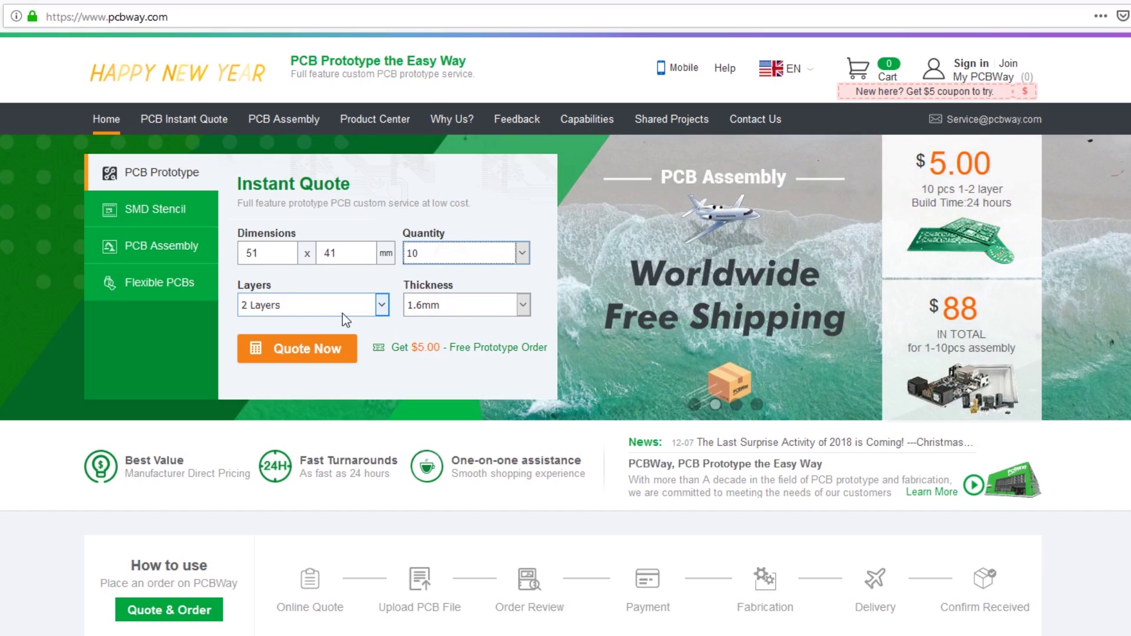
pyautogui.click(294, 359)
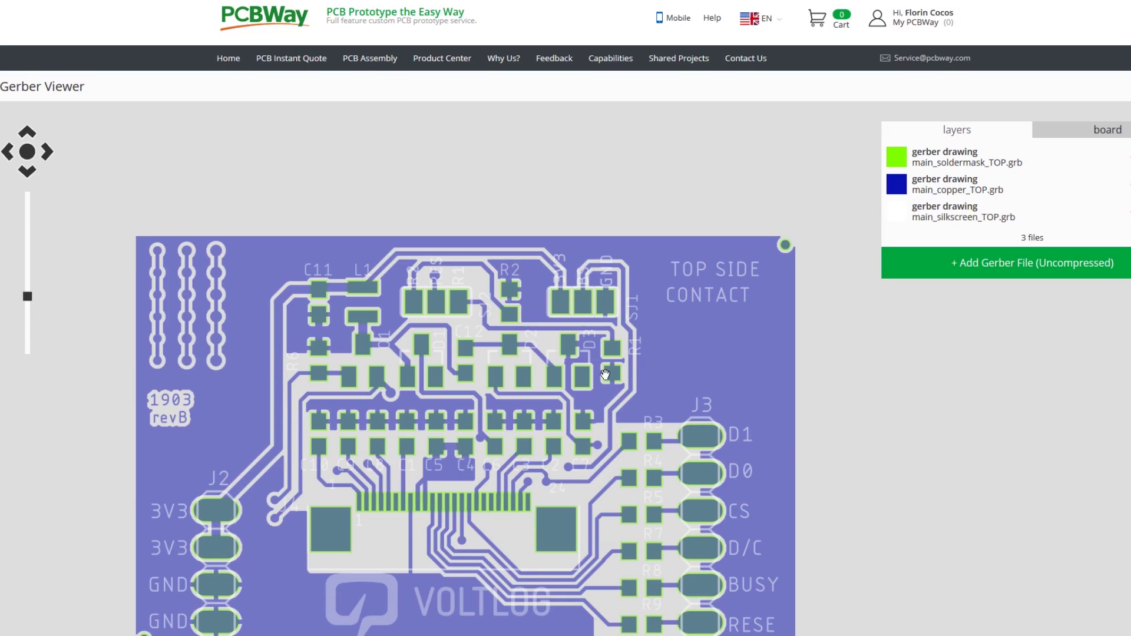
# In the Gerber Viewer, hide the top copper layer and change the top soldermask colour to a darker green (87, 174, 0)
pyautogui.moveTo(586, 378)
pyautogui.mouseDown()
pyautogui.moveTo(608, 281)
pyautogui.moveTo(601, 290)
pyautogui.mouseUp()
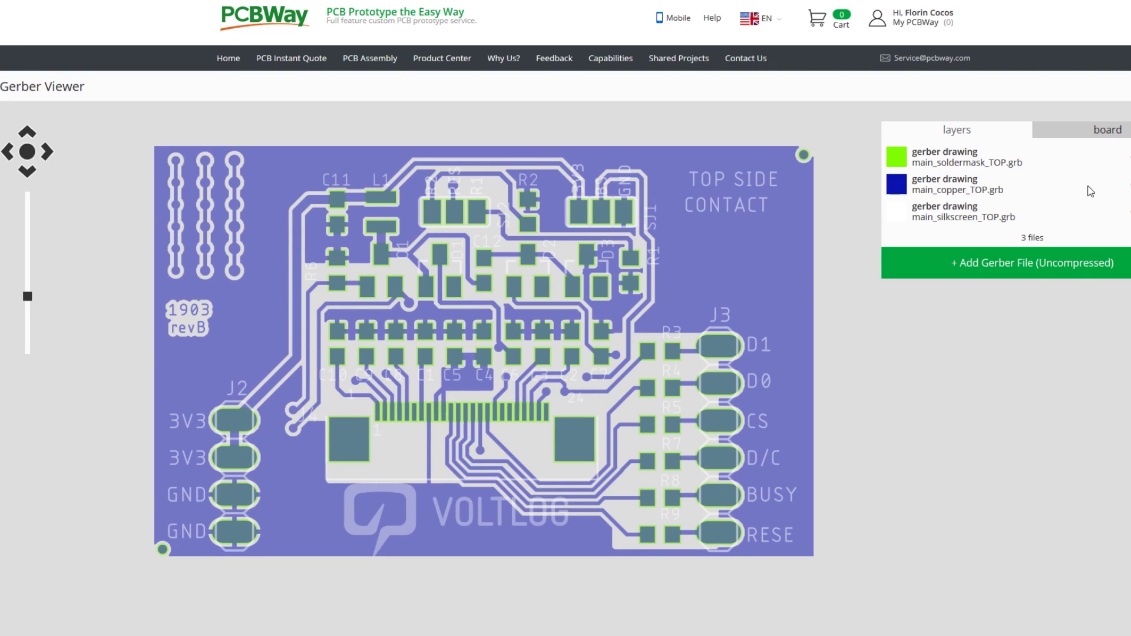
pyautogui.click(1128, 185)
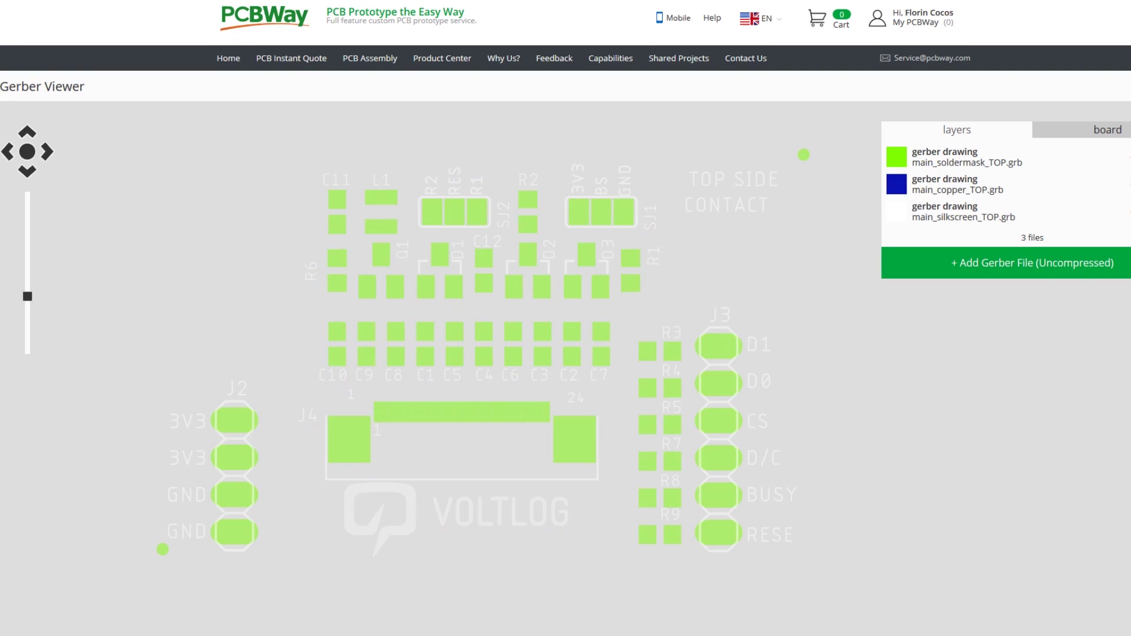
pyautogui.click(895, 157)
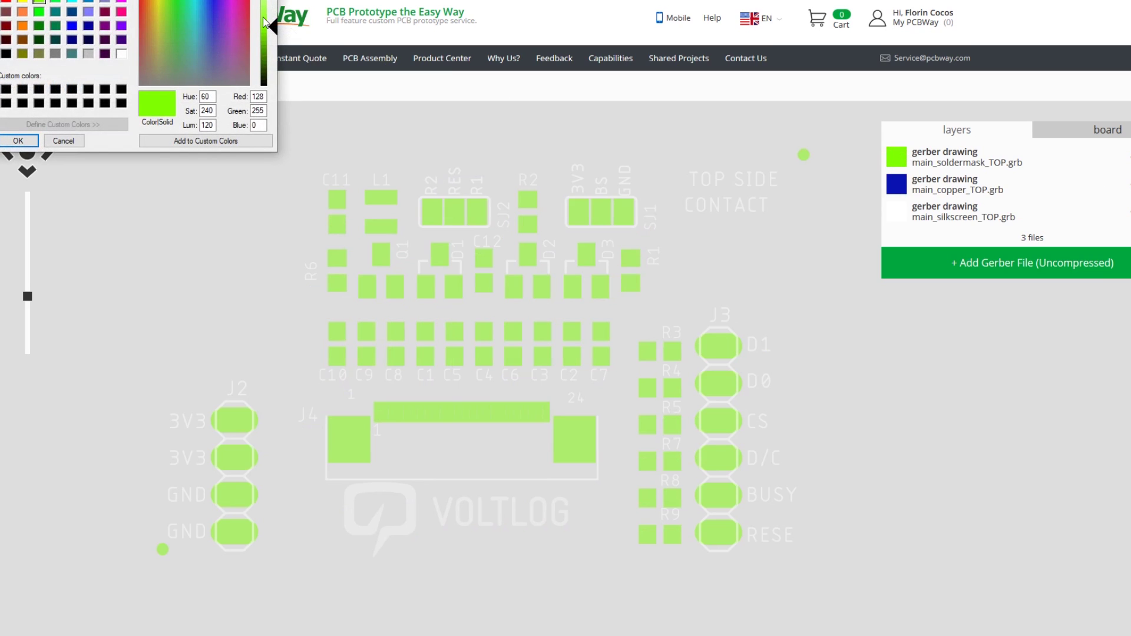
pyautogui.click(264, 47)
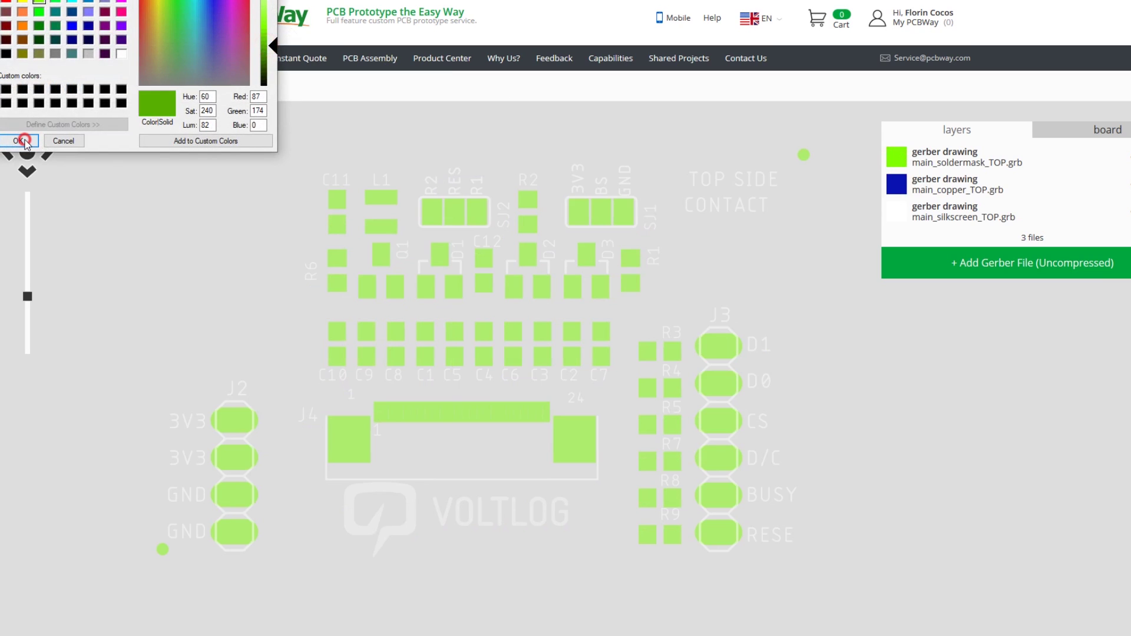
pyautogui.click(23, 142)
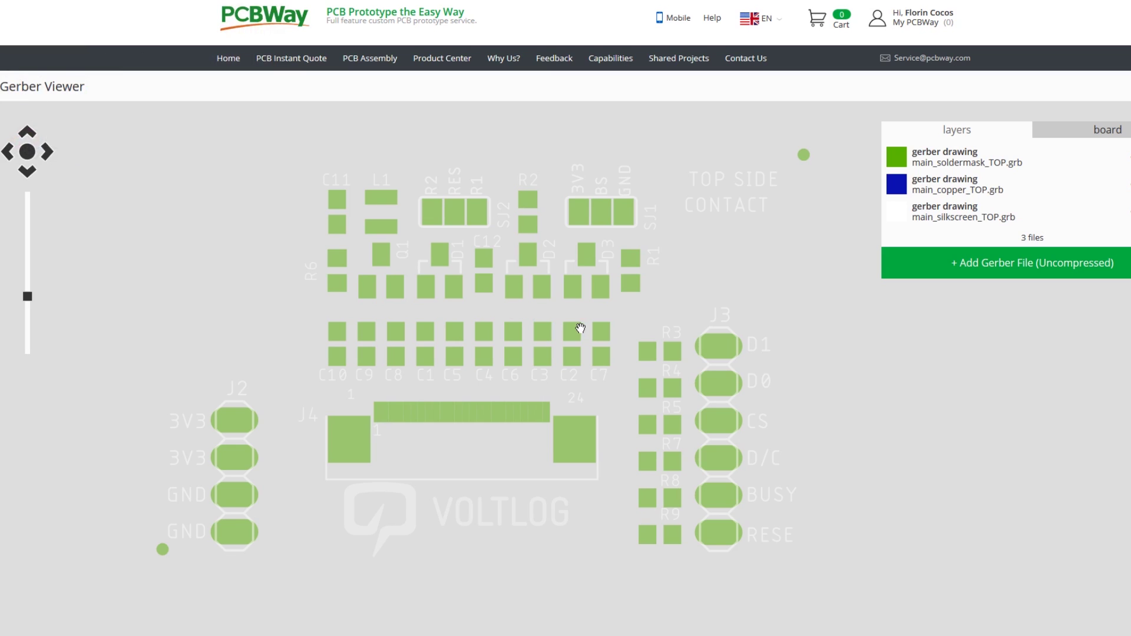
pyautogui.scroll(3, 580, 328)
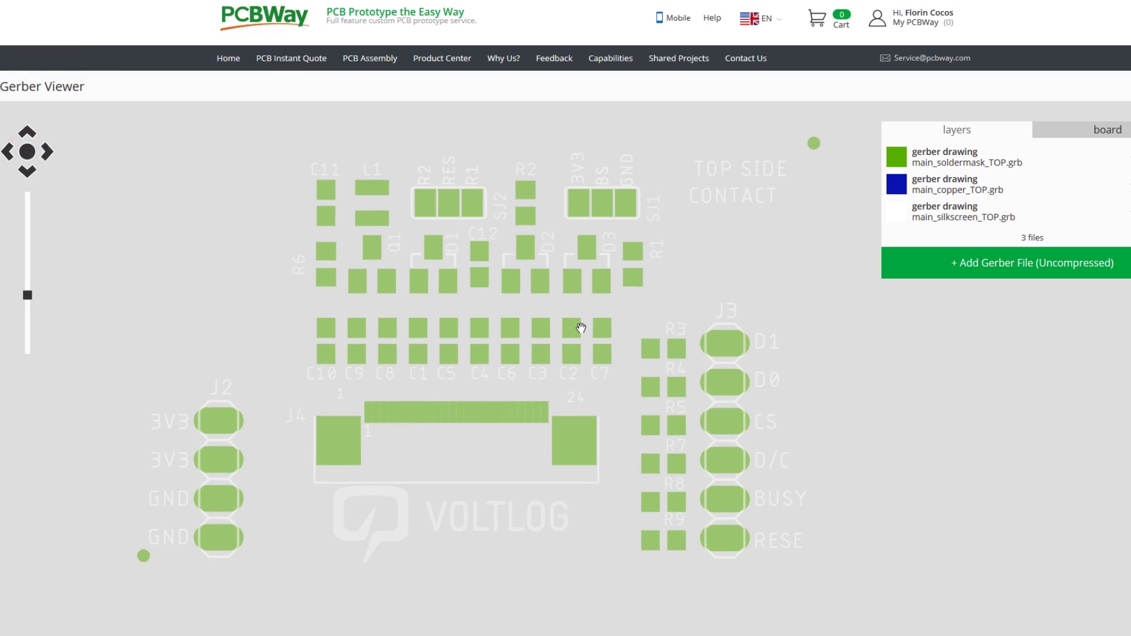
pyautogui.scroll(2, 582, 329)
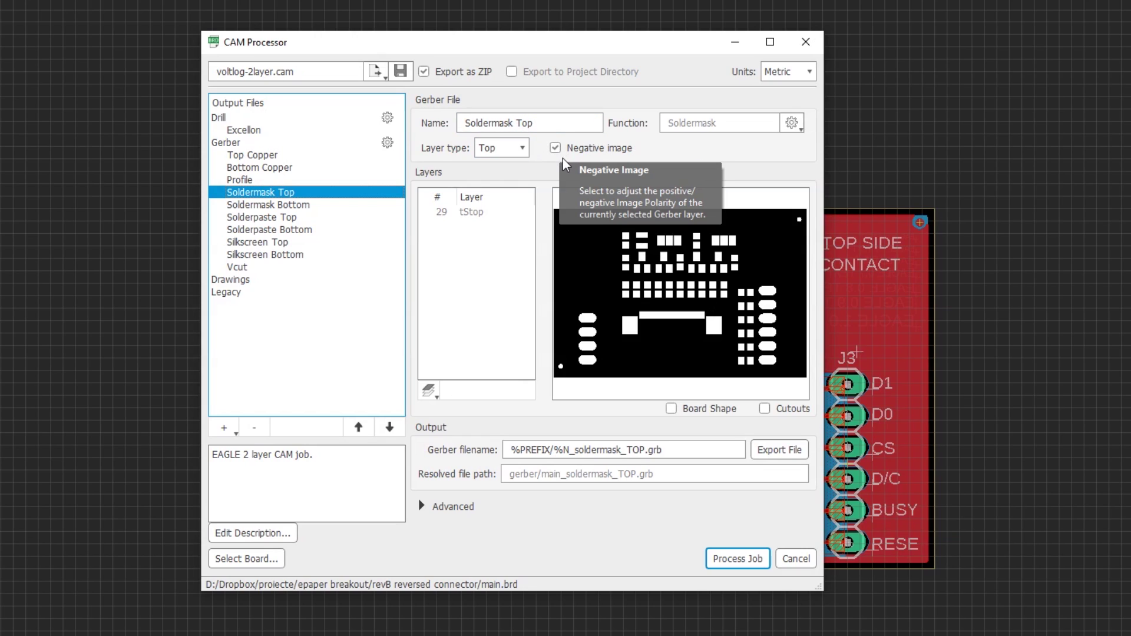
# Compare the Soldermask Top preview in the EAGLE CAM Processor with the negative image option off and on
pyautogui.click(569, 151)
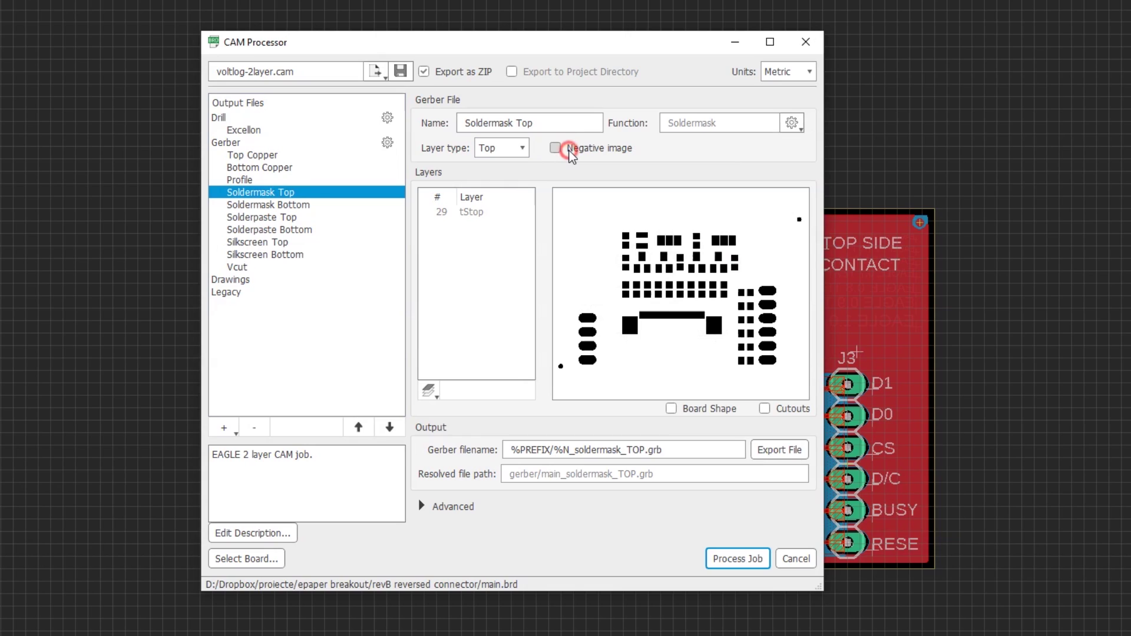
pyautogui.click(569, 152)
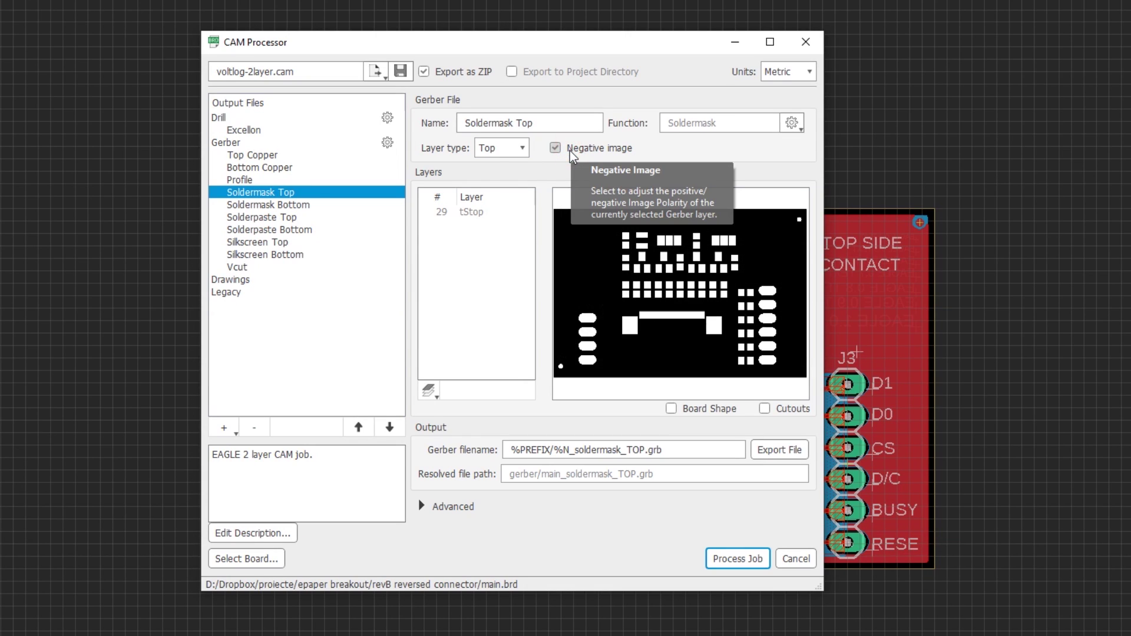
pyautogui.click(570, 152)
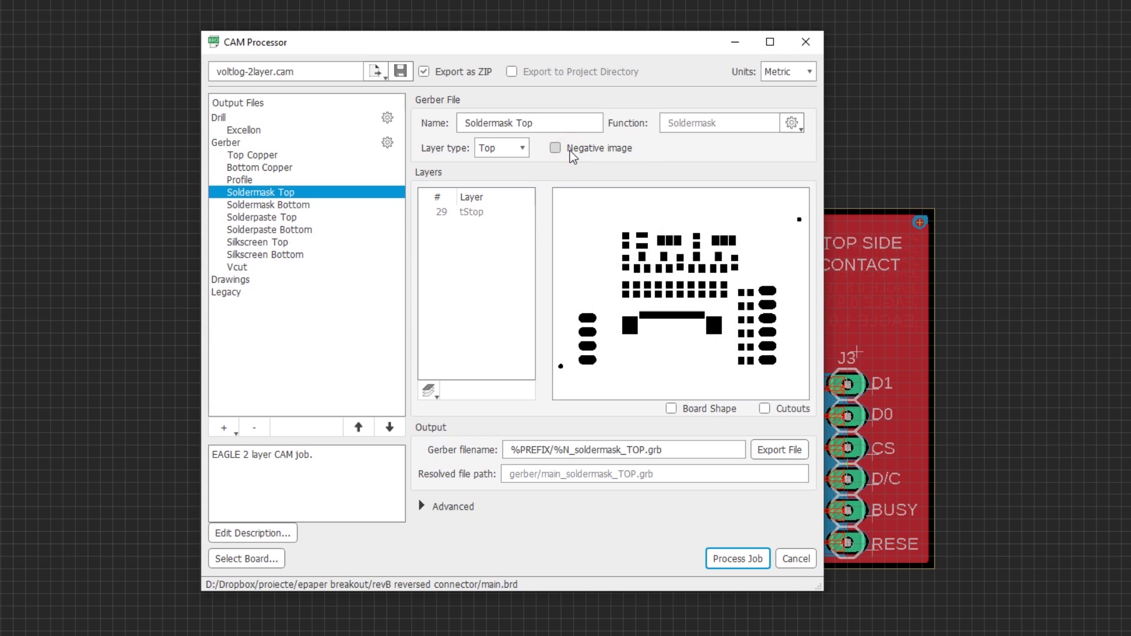
pyautogui.click(570, 152)
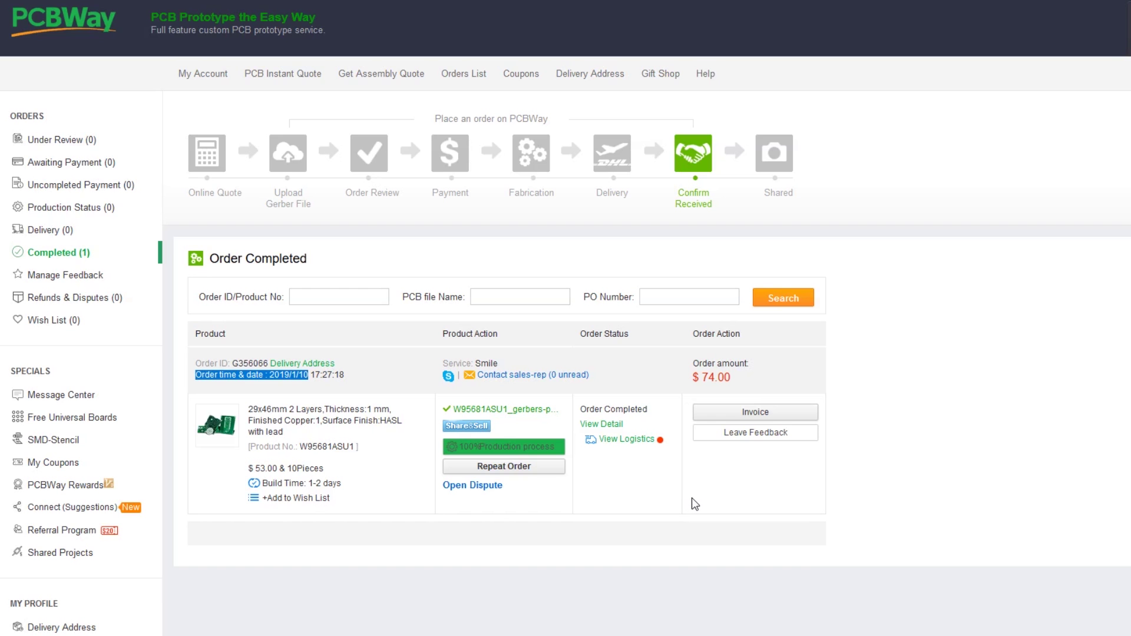
# Highlight the order time and date of the completed PCBWay order
pyautogui.click(234, 373)
pyautogui.moveTo(196, 375); pyautogui.dragTo(308, 376)
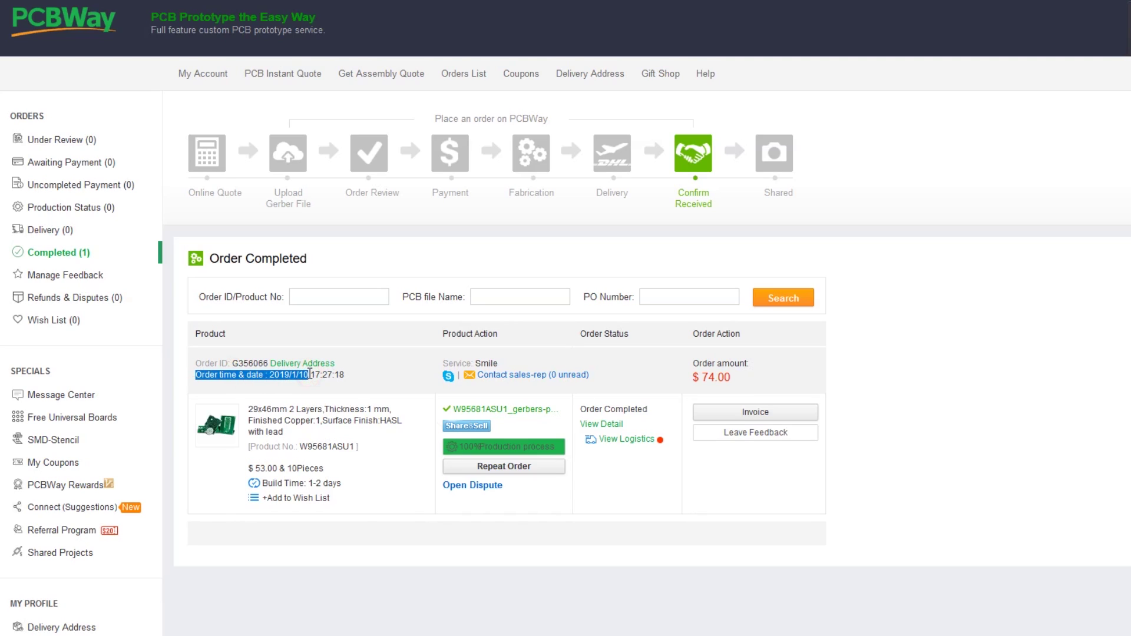